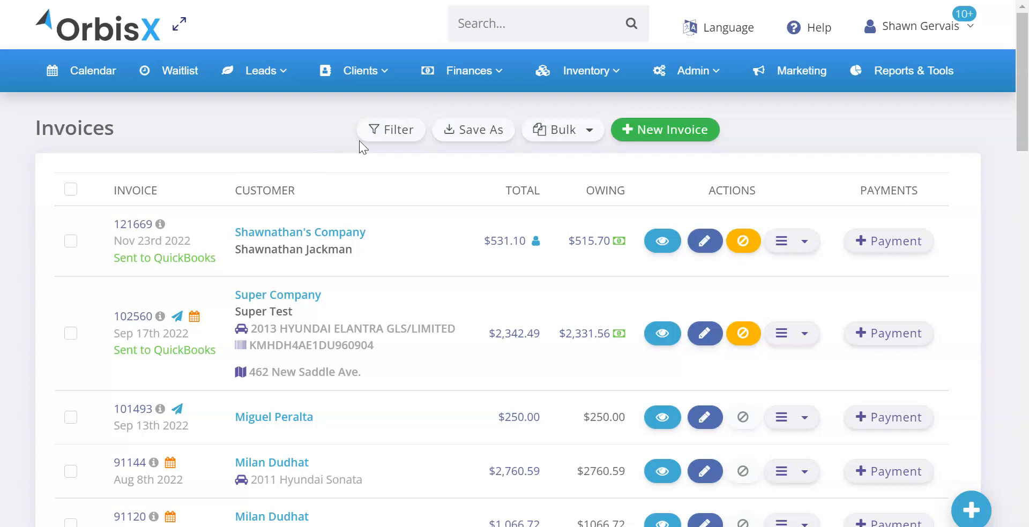
Step: Find the CPOS options in the admin settings and set the default payment gateway to CPOS
mouse_move(690, 83)
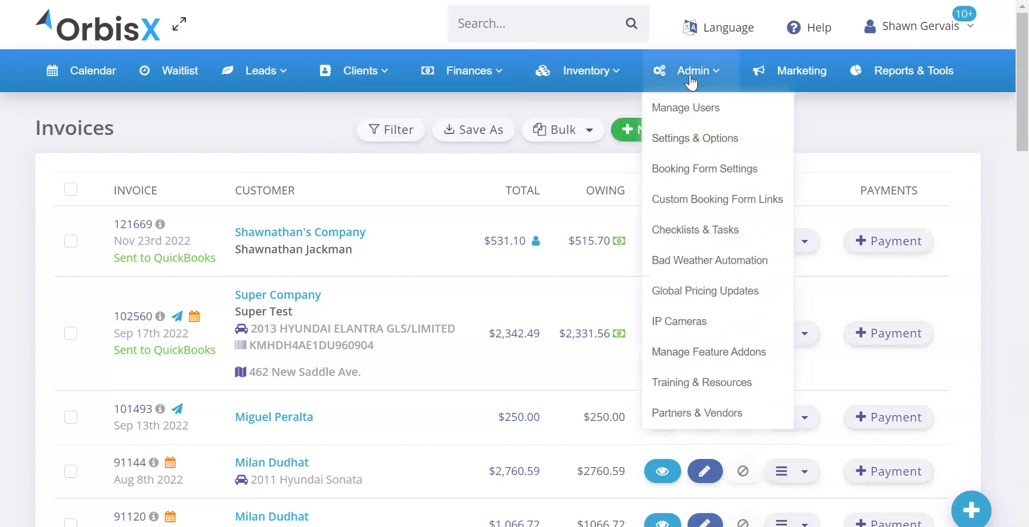
click(686, 141)
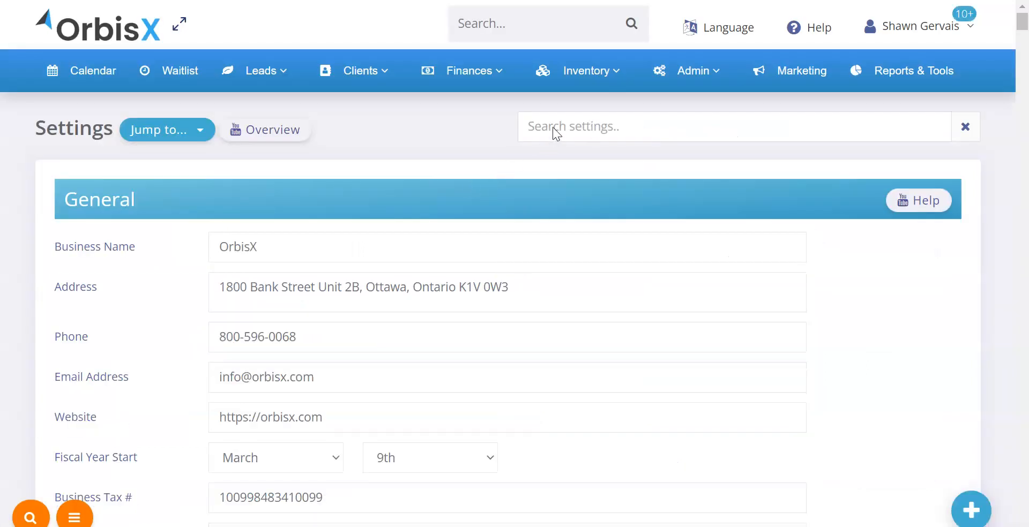
click(547, 127)
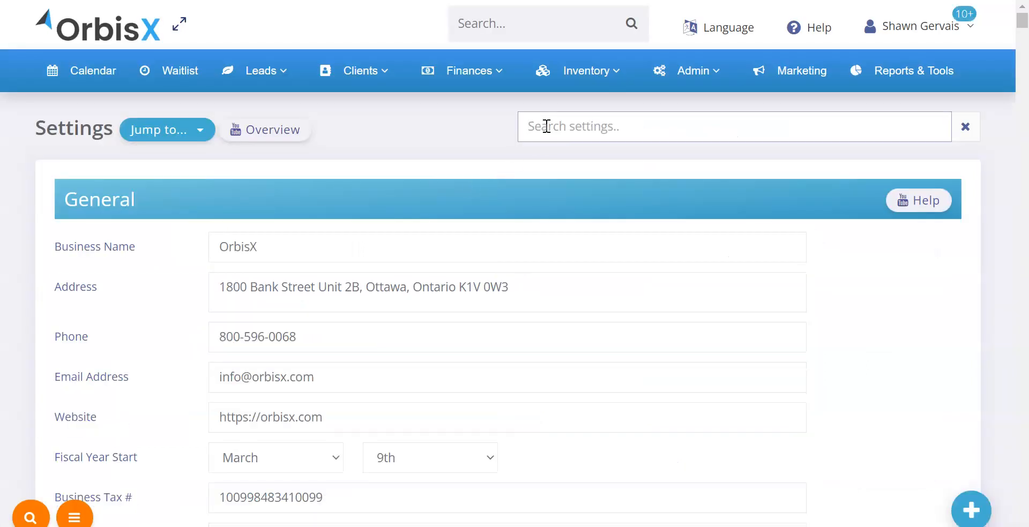
text(cpos)
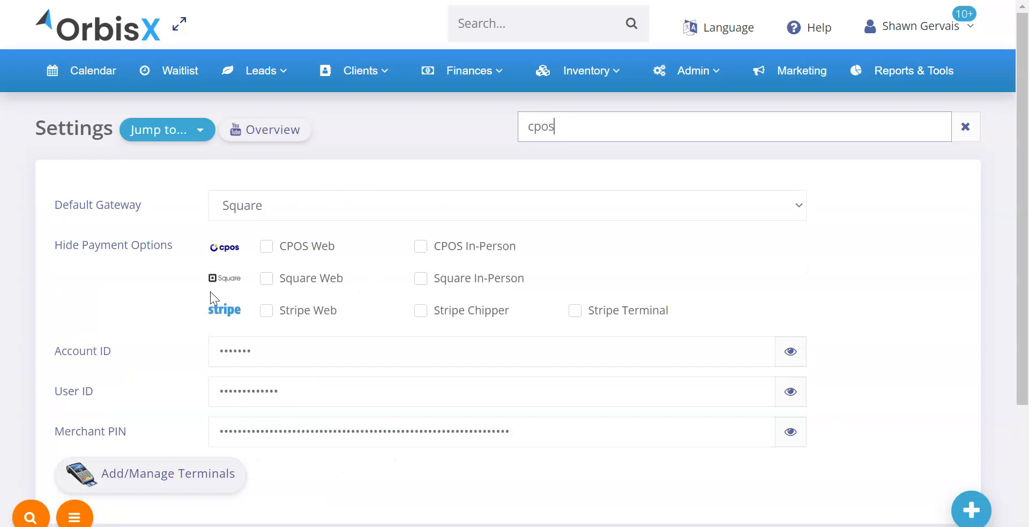
click(239, 210)
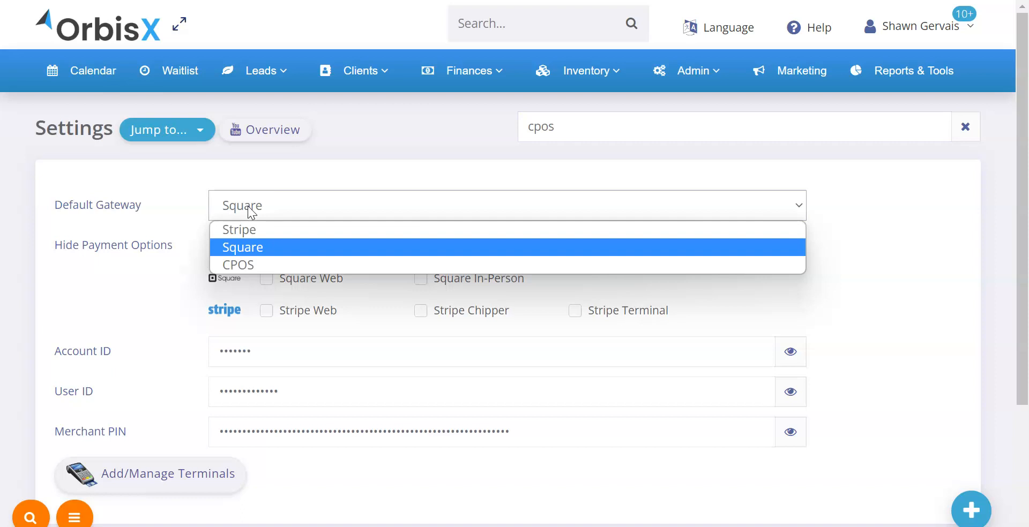
click(260, 266)
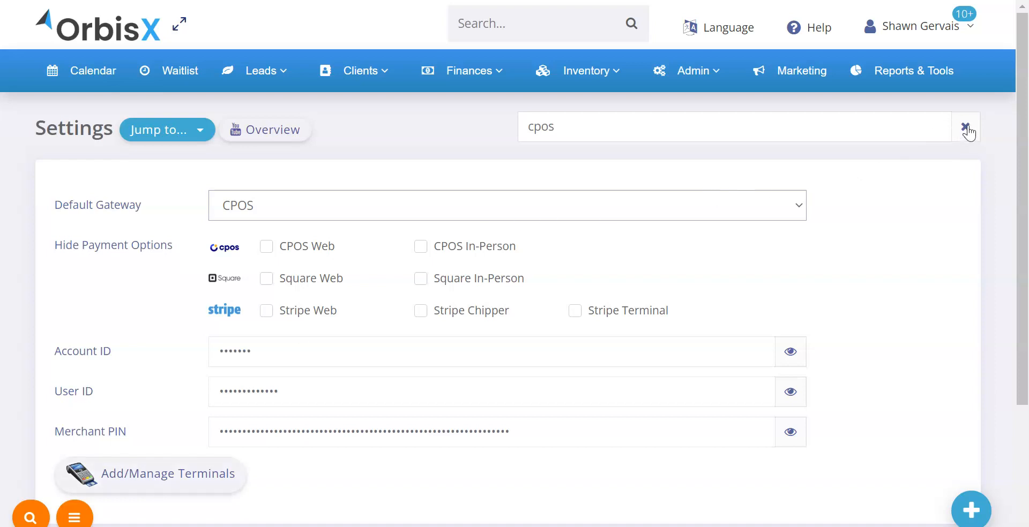
Step: Examine the CPOS web payment and in-person terminal settings under Payments & Merchants, and open the CPOS terminal management page
click(966, 129)
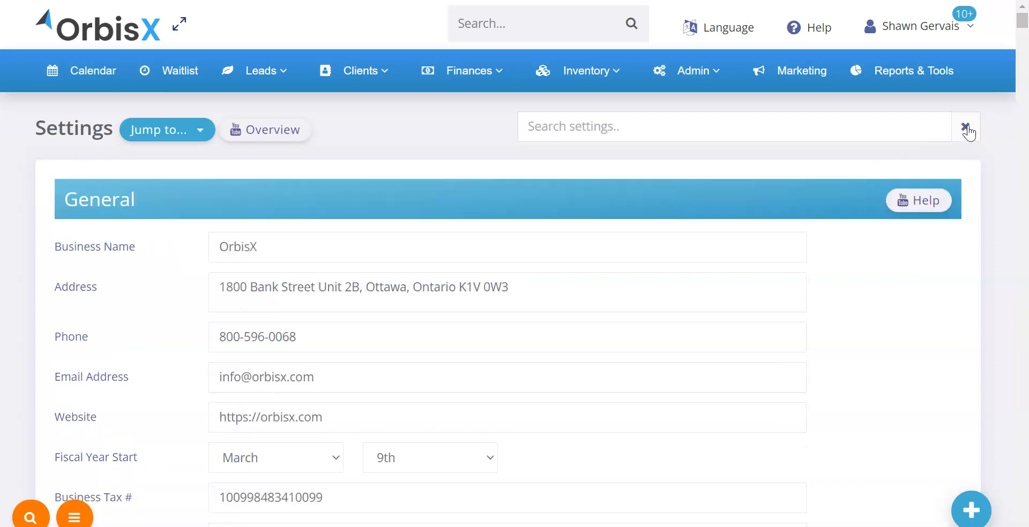
click(198, 134)
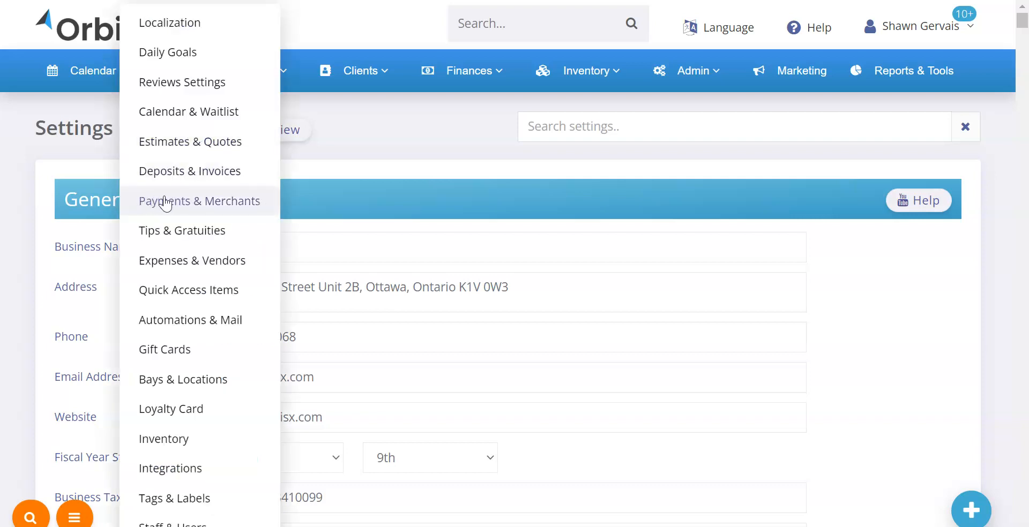
click(216, 204)
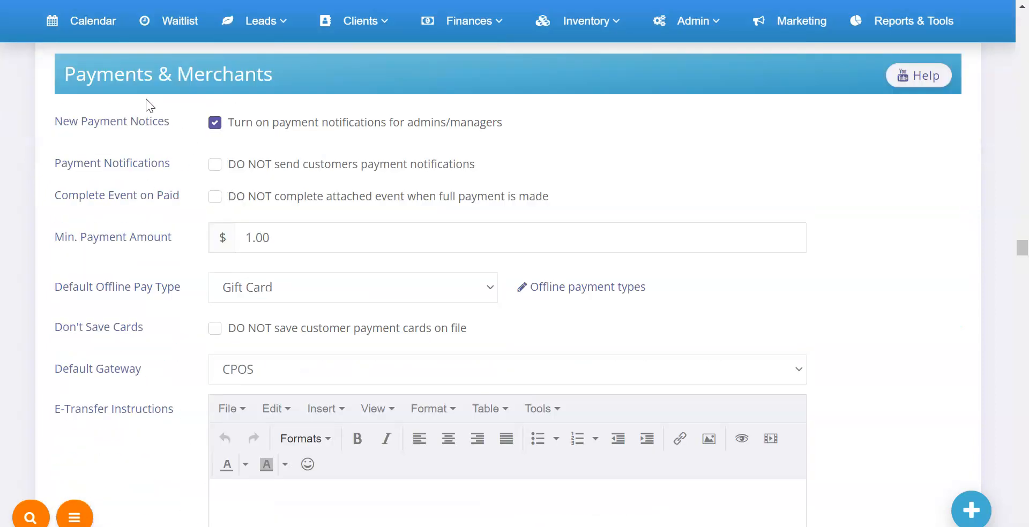
scroll(147, 225, down, 1)
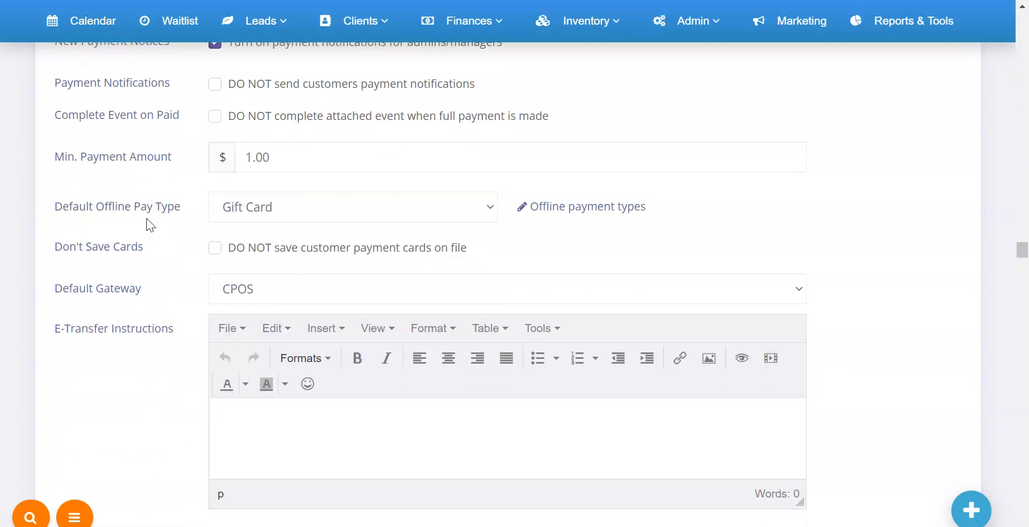
scroll(147, 218, down, 4)
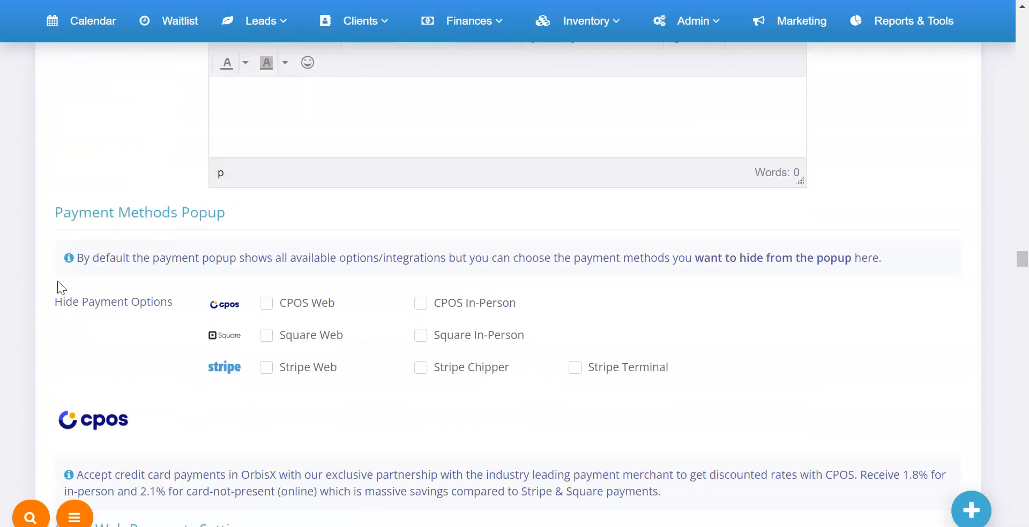
scroll(52, 265, down, 5)
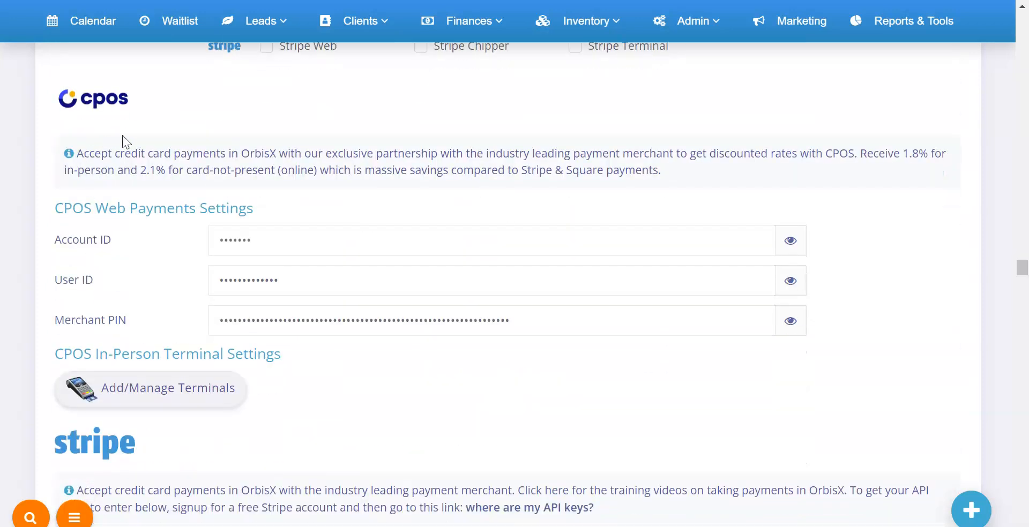
scroll(89, 291, down, 8)
scroll(92, 289, up, 3)
scroll(96, 289, up, 7)
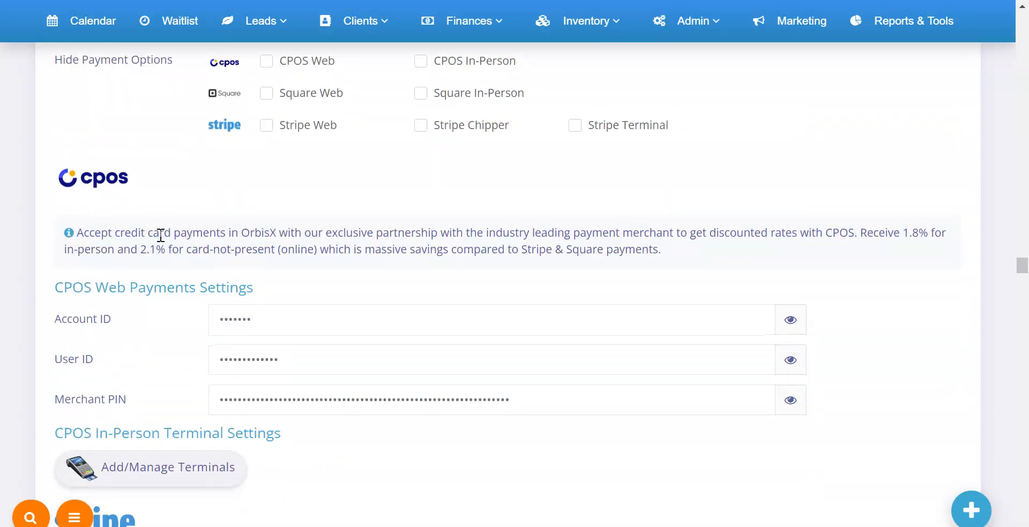
scroll(160, 239, down, 1)
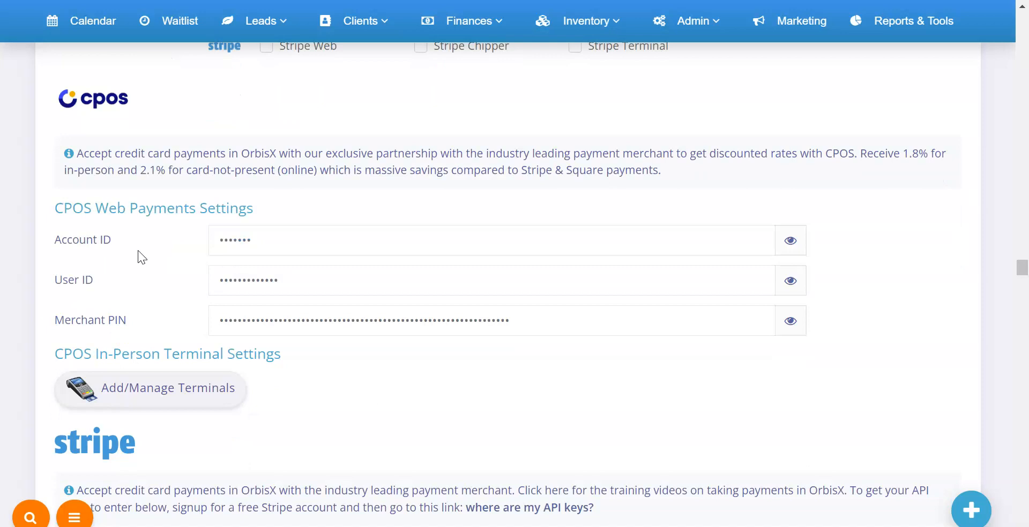
drag(55, 209, 269, 213)
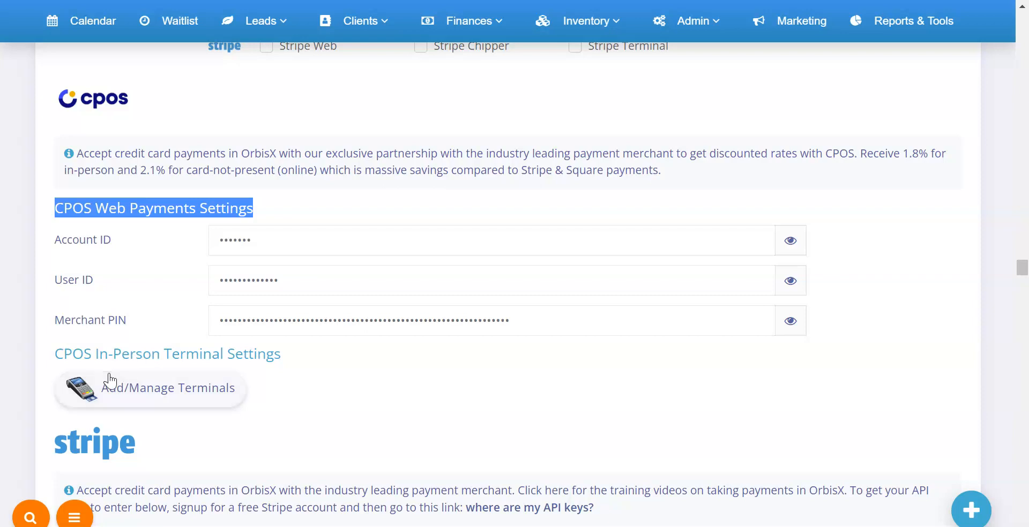
drag(56, 355, 283, 354)
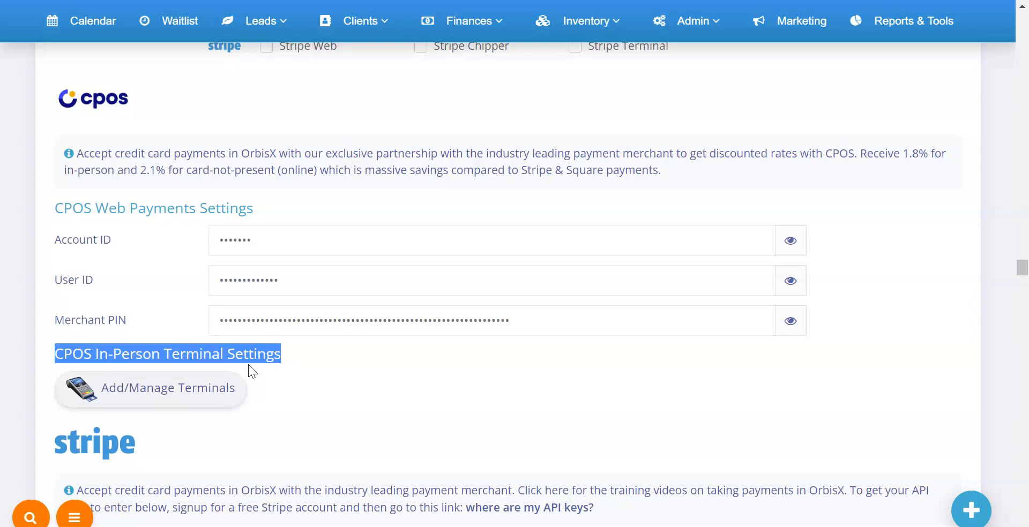
click(194, 393)
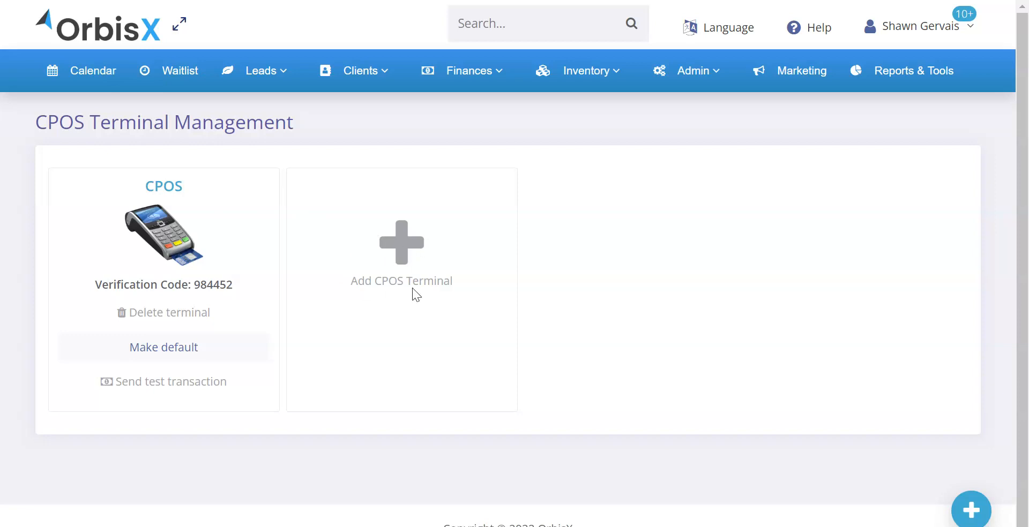
click(407, 252)
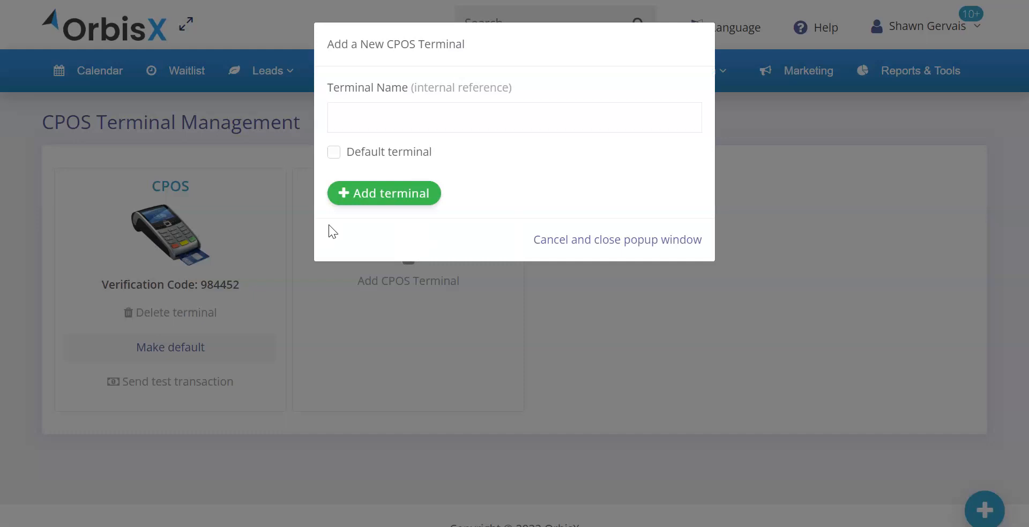
click(426, 122)
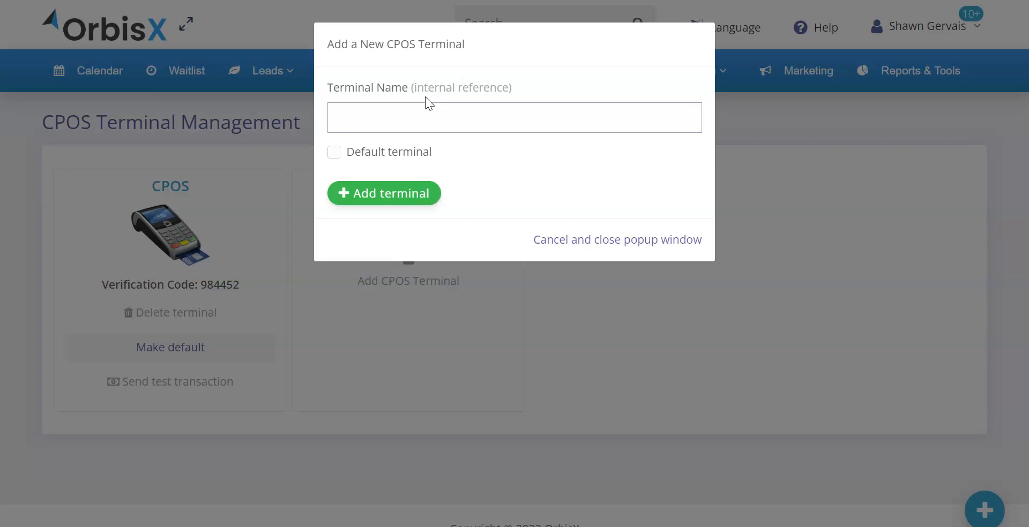
text(Default)
key(BackSpace)
key(BackSpace)
key(BackSpace)
key(BackSpace)
key(BackSpace)
key(BackSpace)
key(BackSpace)
text(Shop Termi)
key(ctrl+a)
key(BackSpace)
click(340, 155)
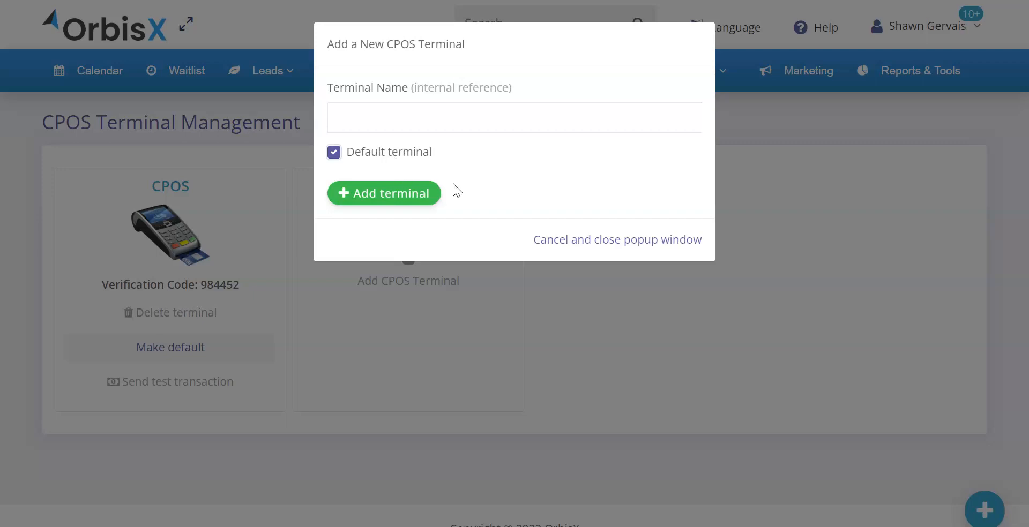
click(381, 113)
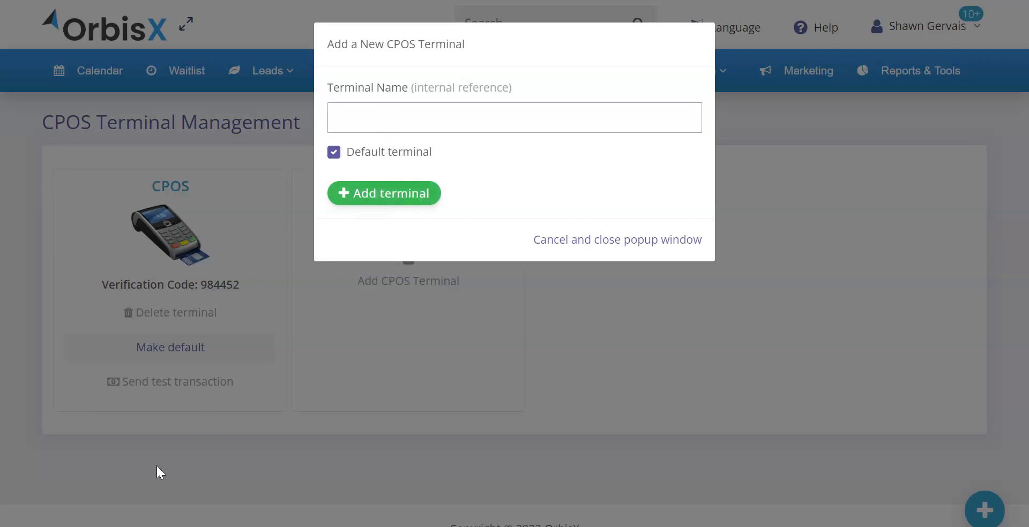
click(597, 242)
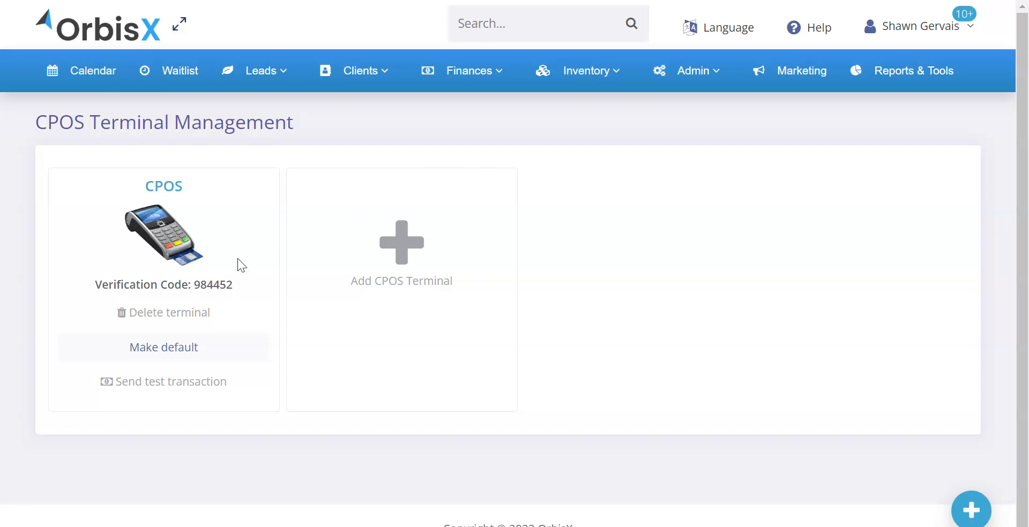
Step: Highlight the verification code line of the existing CPOS terminal
drag(99, 286, 225, 288)
click(190, 288)
triple_click(155, 286)
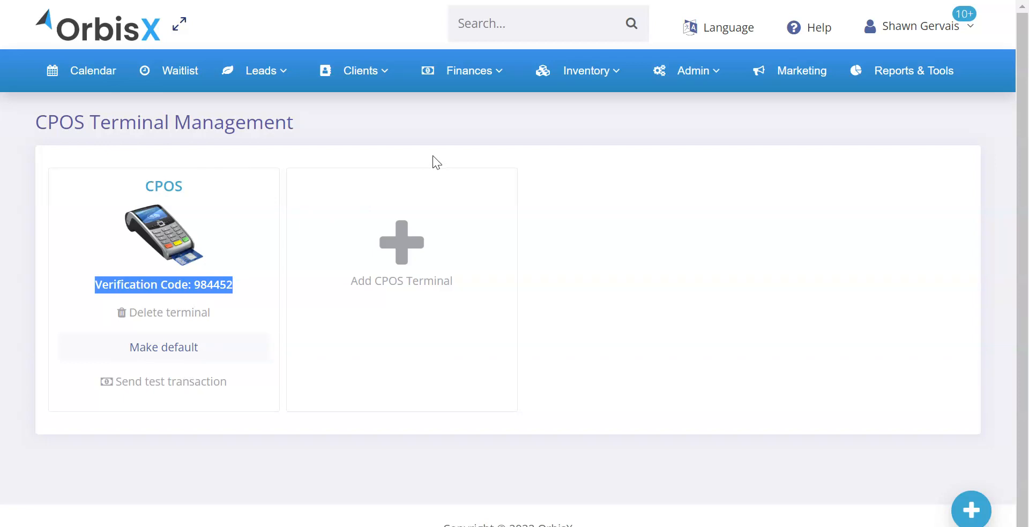
Step: Start a CPOS in-person payment for the Nov 23rd 2022 invoice from the invoice list and check its remaining balance
mouse_move(462, 87)
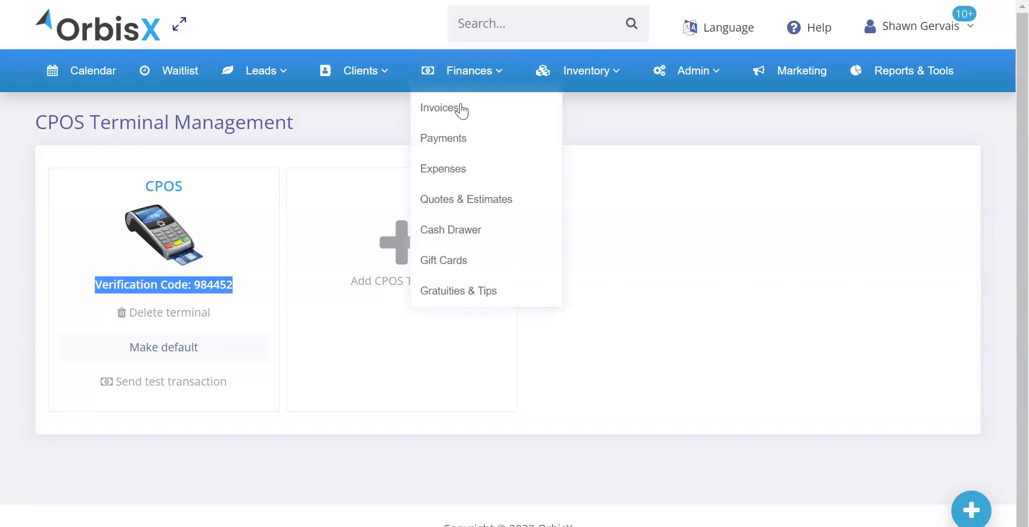
click(455, 110)
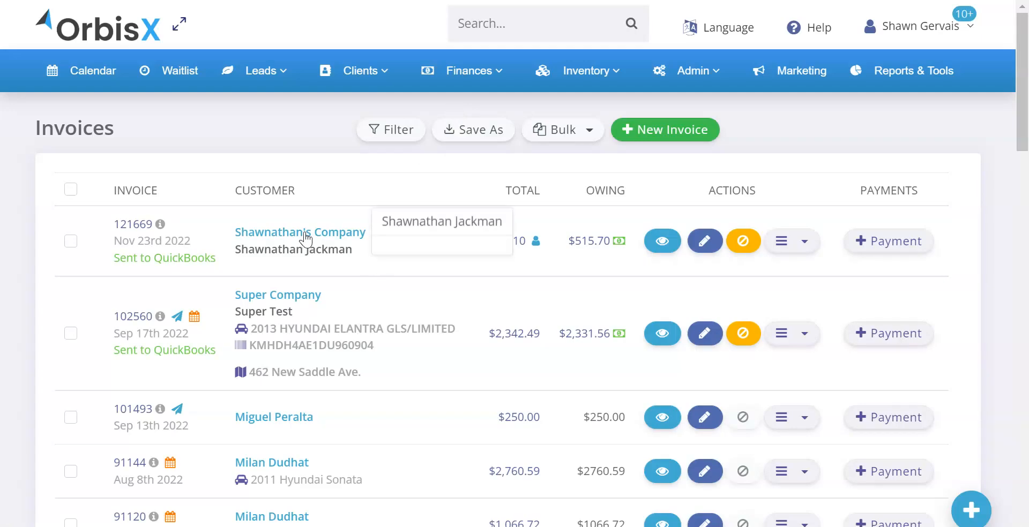
mouse_move(499, 247)
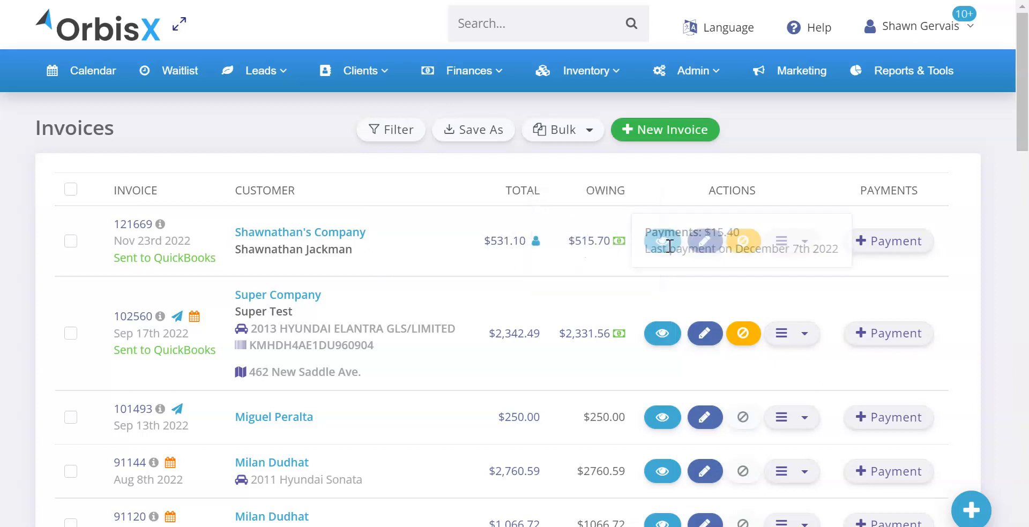
mouse_move(594, 247)
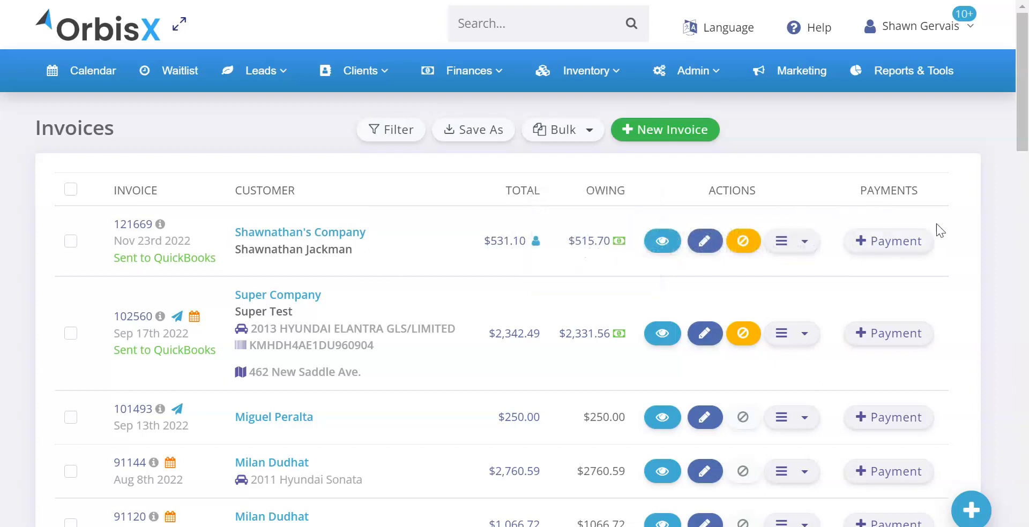
click(885, 247)
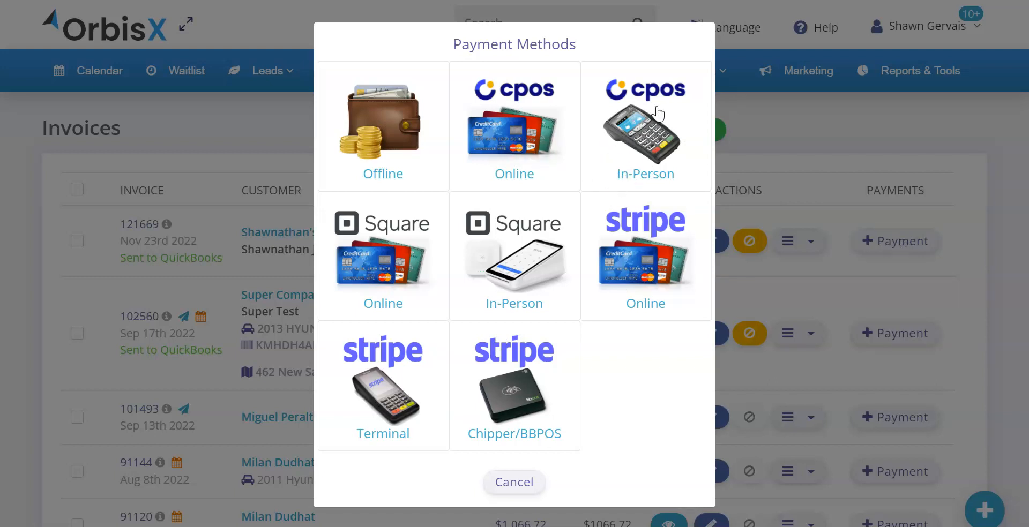
click(656, 140)
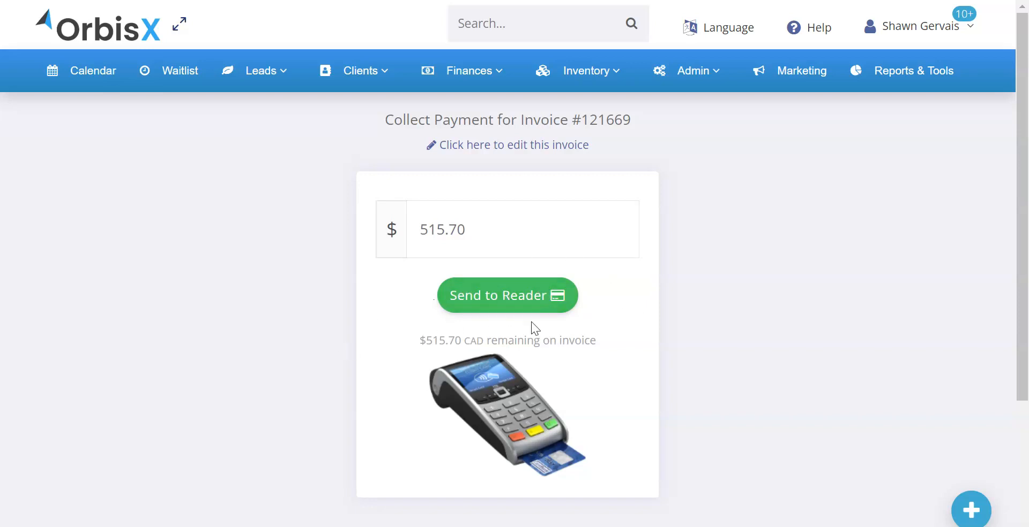
drag(597, 337, 450, 322)
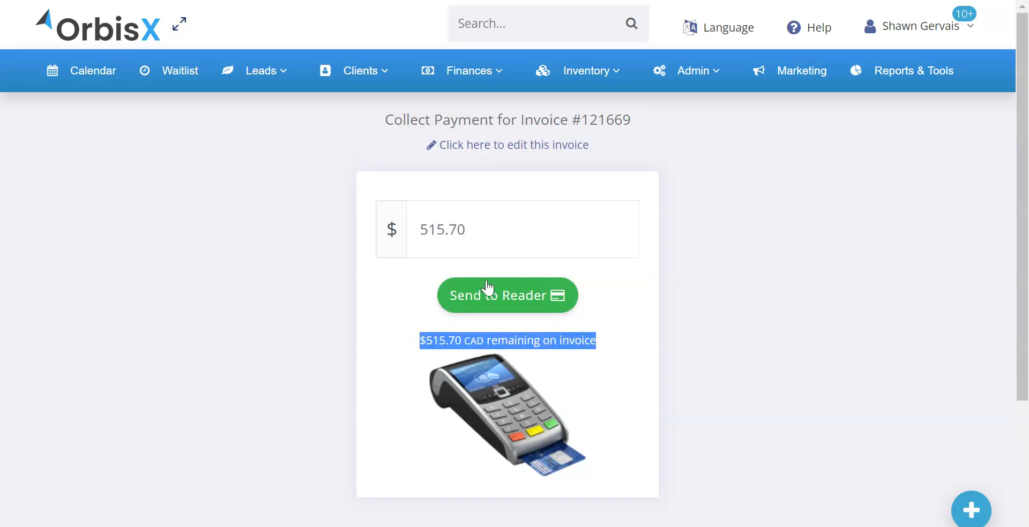
click(564, 339)
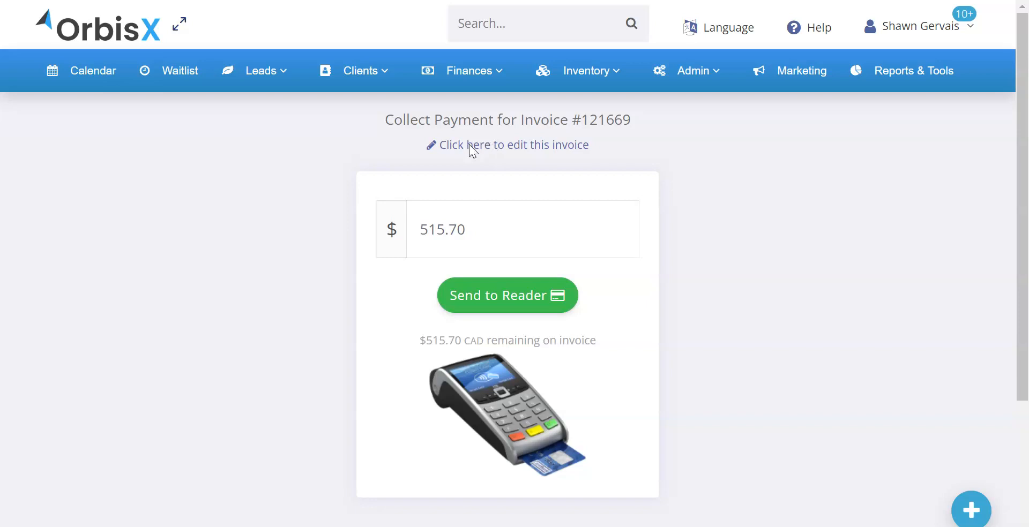
Step: Open the same invoice for editing and add a CPOS in-person payment from there
click(468, 145)
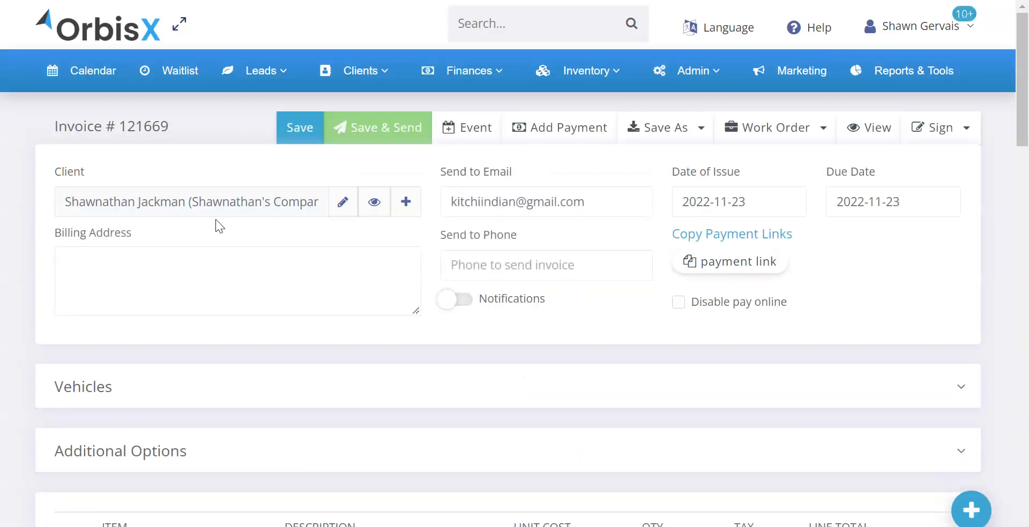
scroll(534, 281, down, 6)
scroll(535, 282, up, 6)
click(560, 129)
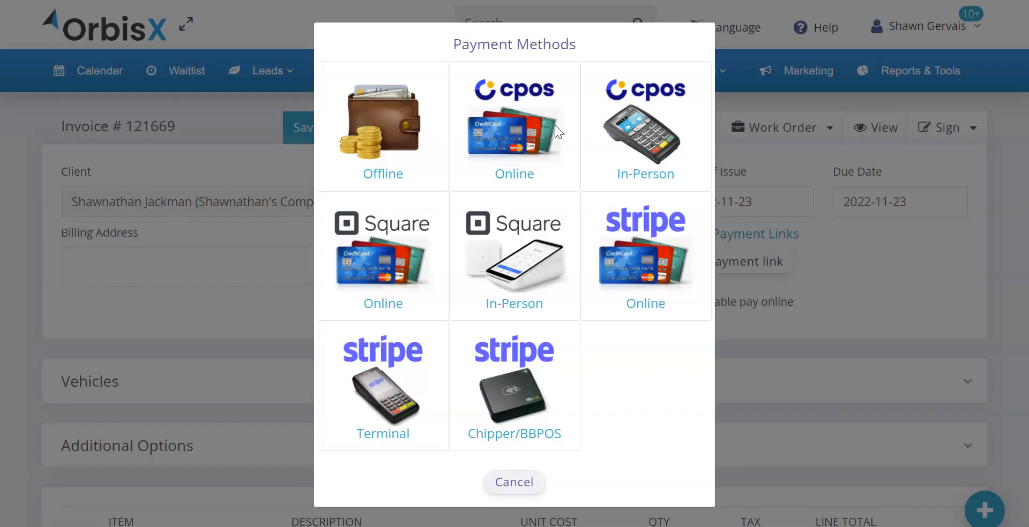
click(640, 127)
Step: Set the amount to collect on the invoice to $200
double_click(484, 229)
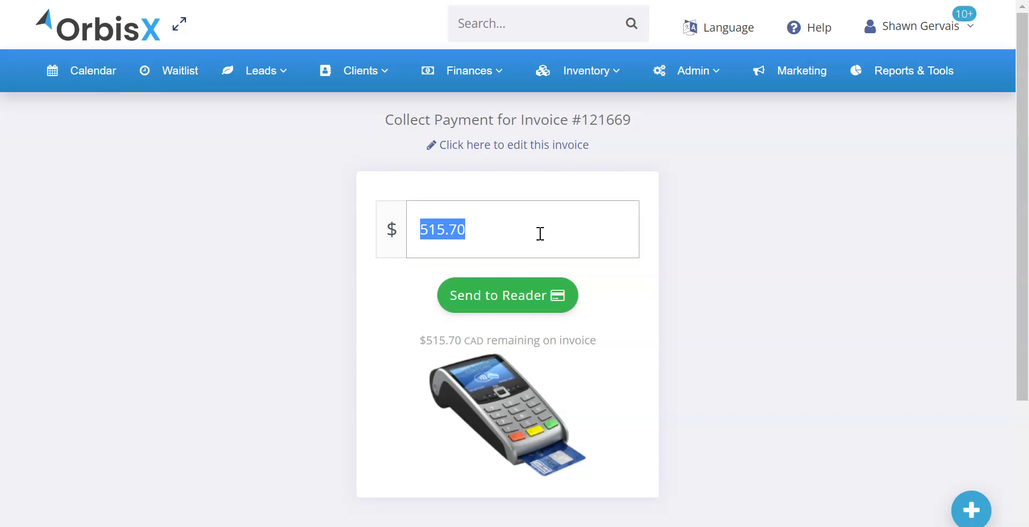
text(200)
click(609, 185)
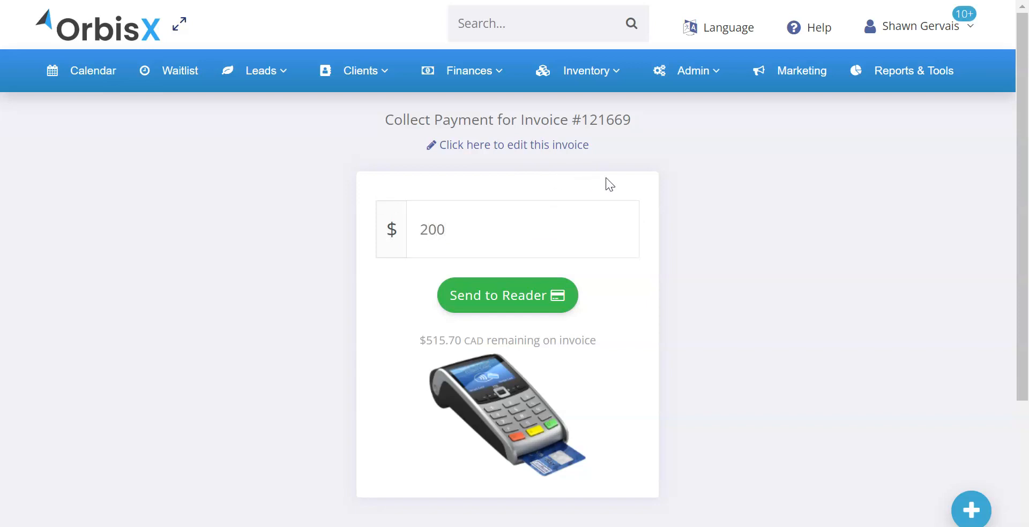
Step: Set the amount to collect on the invoice to $515.70 and highlight it to compare with the remaining balance
drag(478, 231, 405, 234)
key(BackSpace)
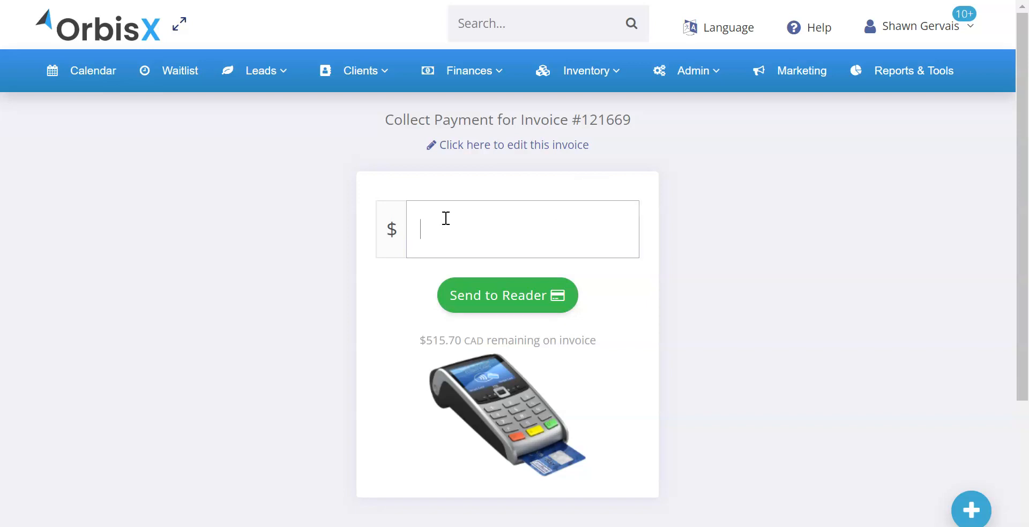
text(515.70)
drag(426, 337, 574, 344)
click(574, 344)
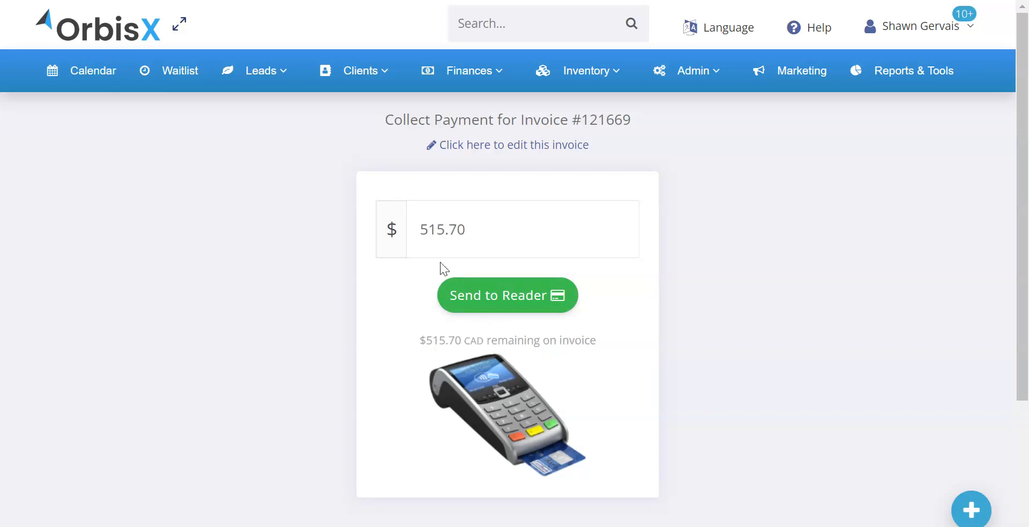
click(483, 236)
drag(483, 234, 409, 236)
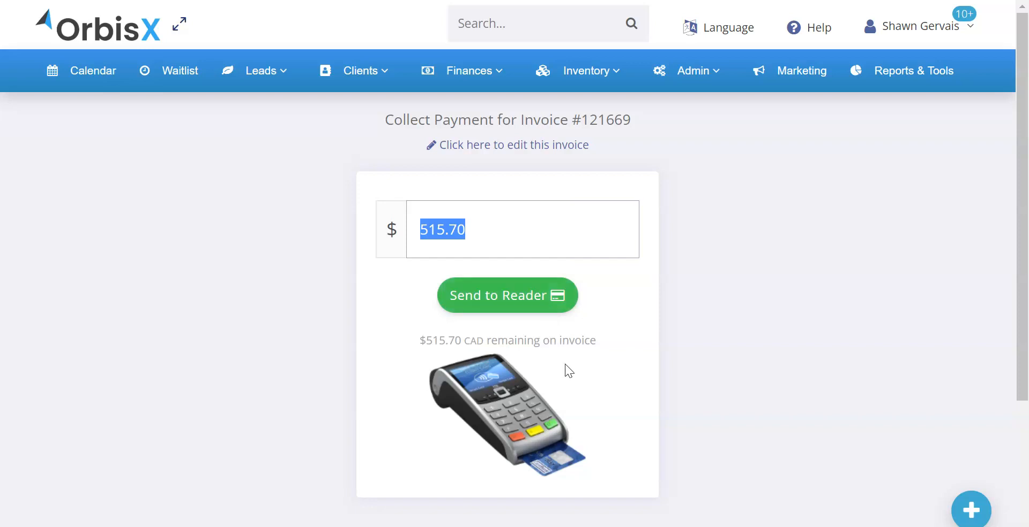
click(272, 403)
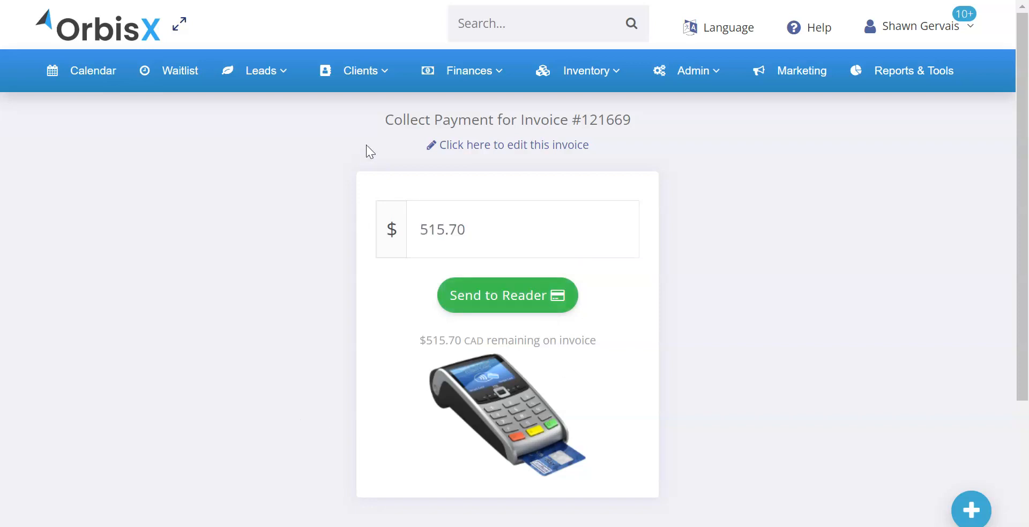
Step: Return to the invoice list and start a CPOS in-person payment for the Nov 23rd 2022 invoice
click(461, 71)
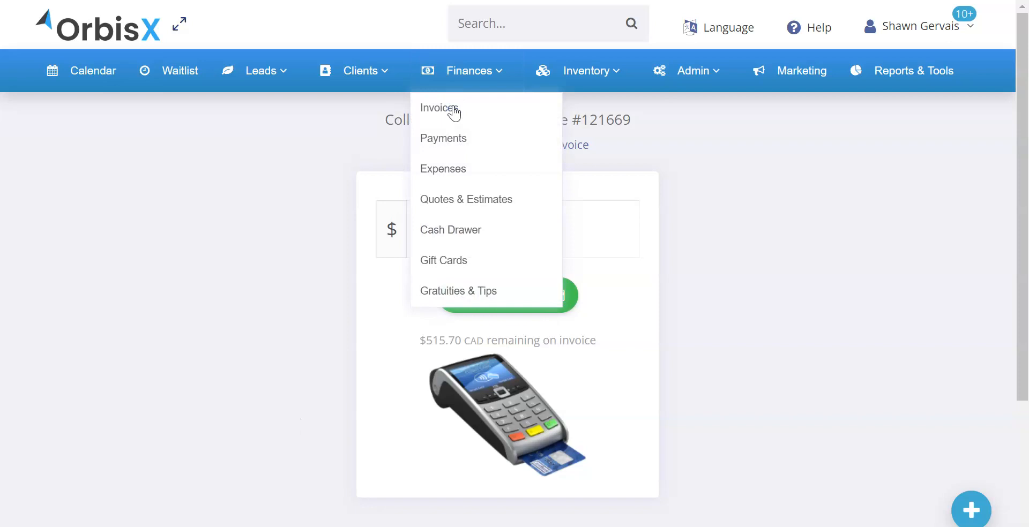
click(453, 107)
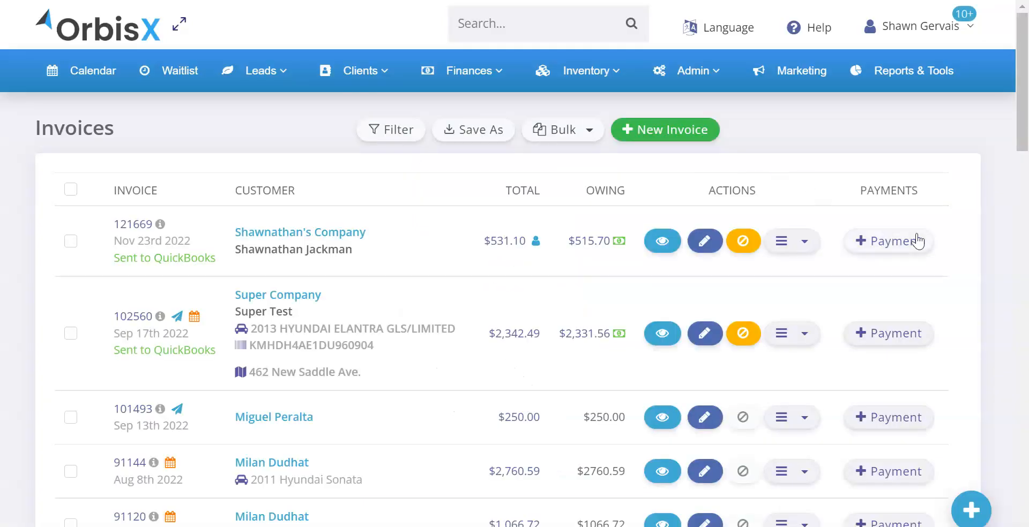
click(901, 242)
click(635, 121)
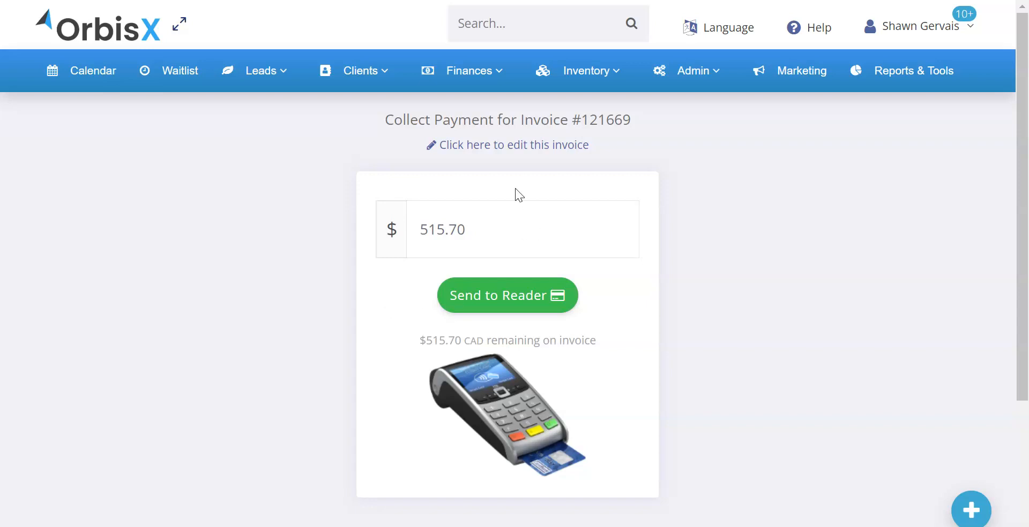
Step: Leave the payment page and reopen the Nov 23rd 2022 invoice's payment from the invoice list, using CPOS In-Person as the method
click(469, 70)
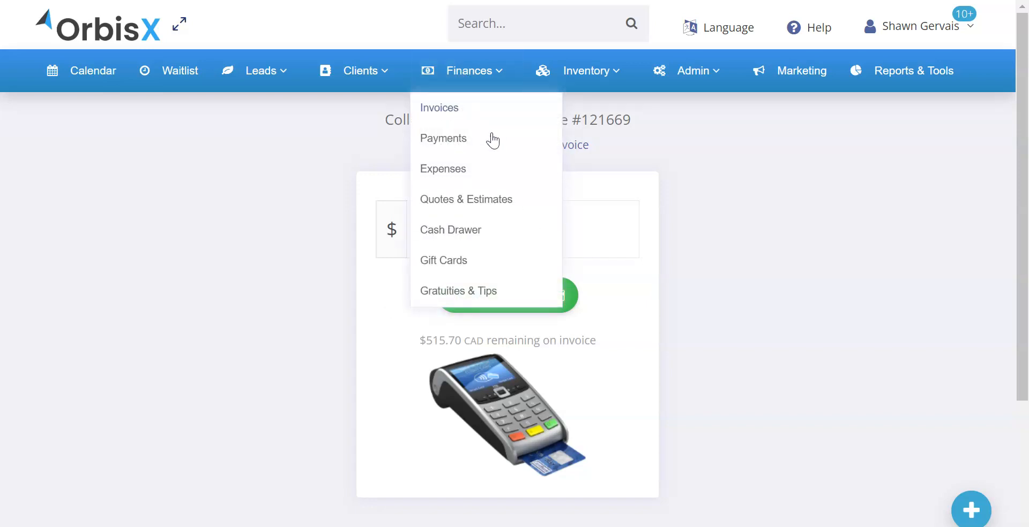
click(492, 141)
click(869, 241)
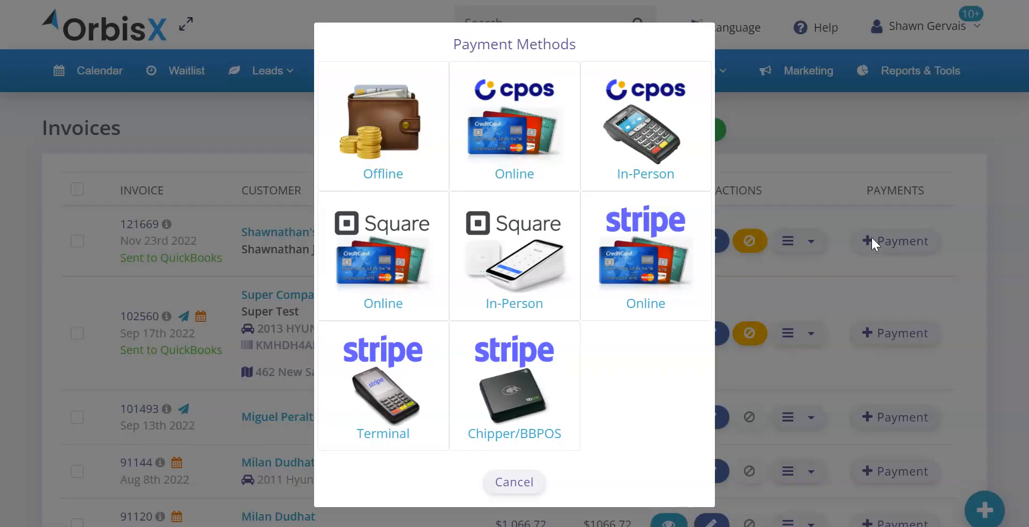
click(649, 132)
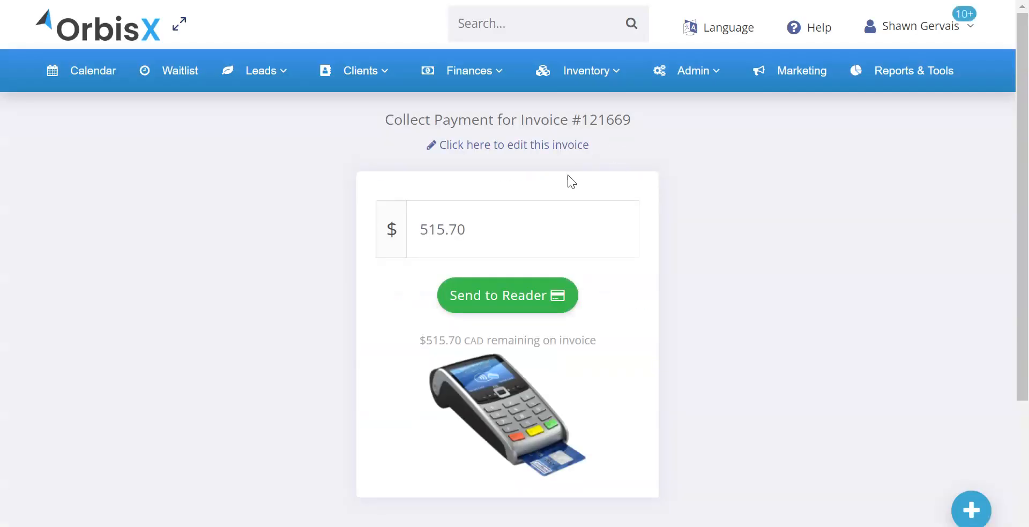